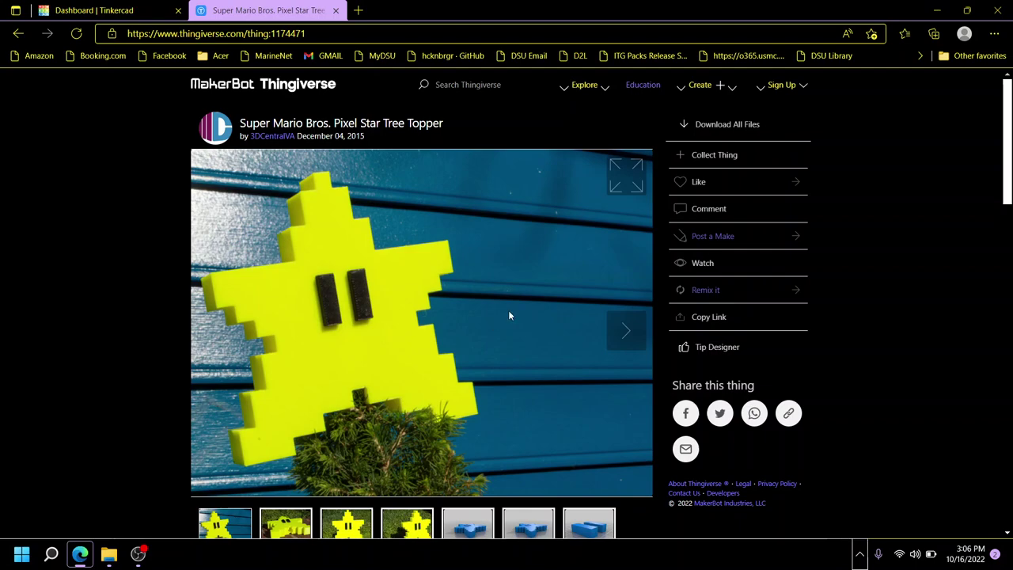
Step: Flip through the Pixel Star Tree Topper photos in the Thingiverse image carousel
scroll(506, 312, down, 1)
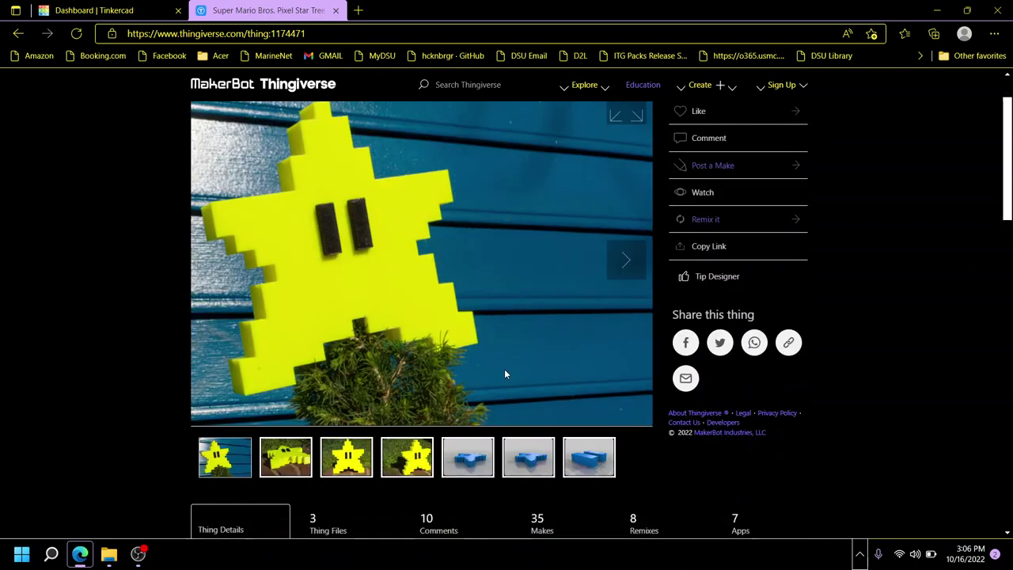
click(619, 266)
click(625, 260)
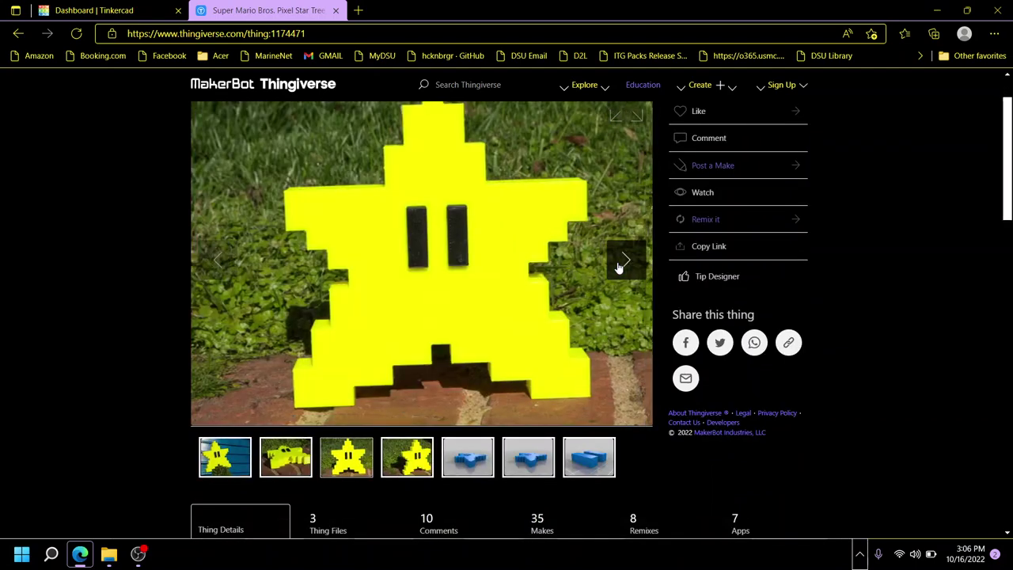
click(625, 260)
click(625, 260)
click(620, 263)
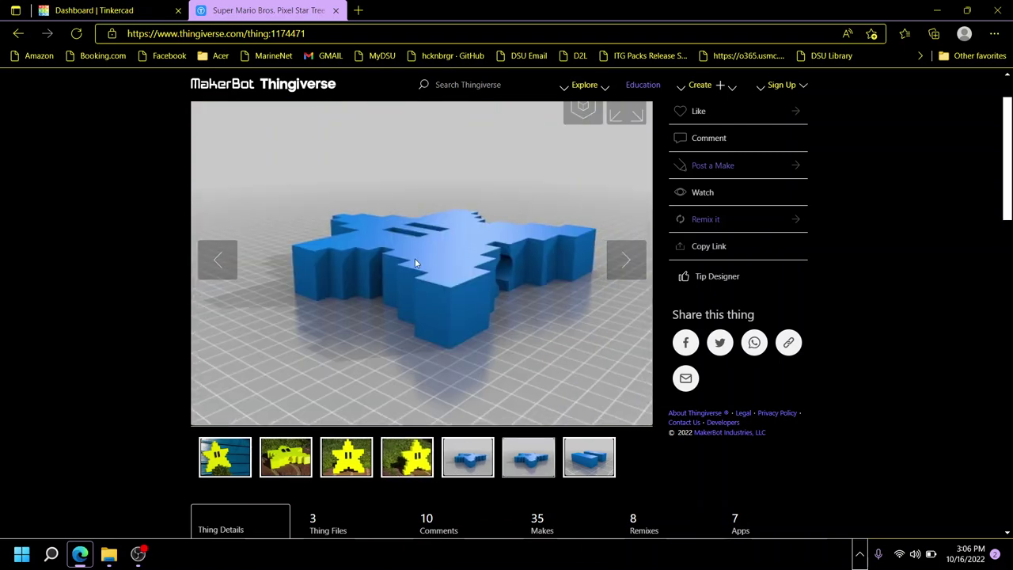
Step: Read through the thing's summary and details, then switch to the Tinkercad dashboard
scroll(554, 317, down, 5)
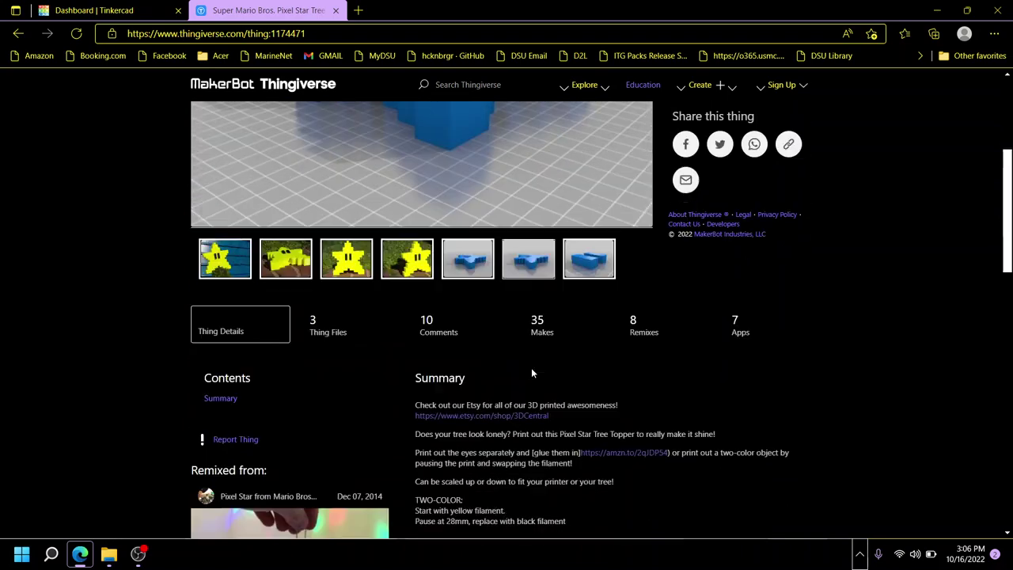
scroll(468, 359, down, 1)
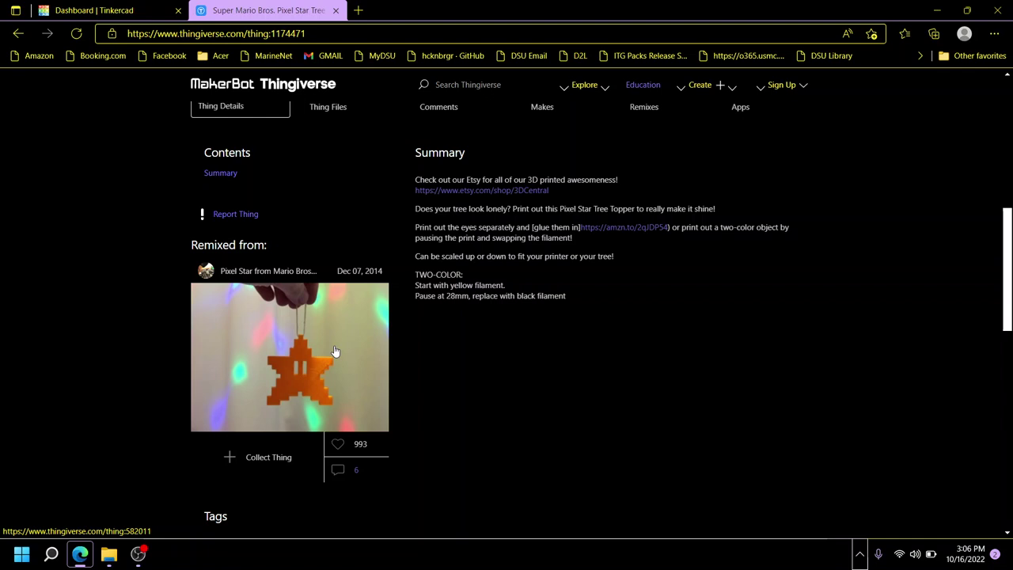
scroll(334, 351, down, 4)
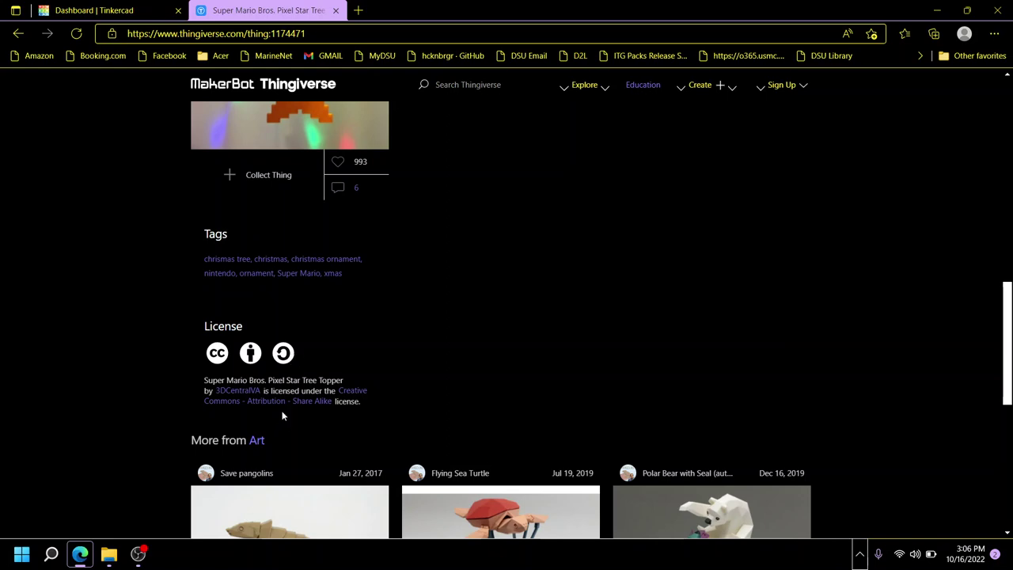
scroll(434, 391, up, 10)
scroll(434, 395, down, 5)
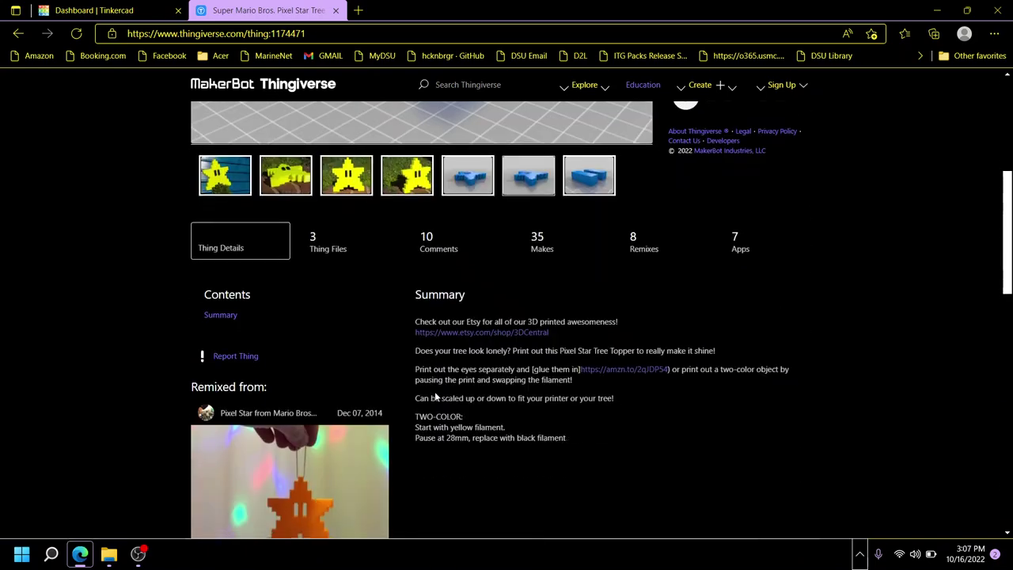
click(103, 10)
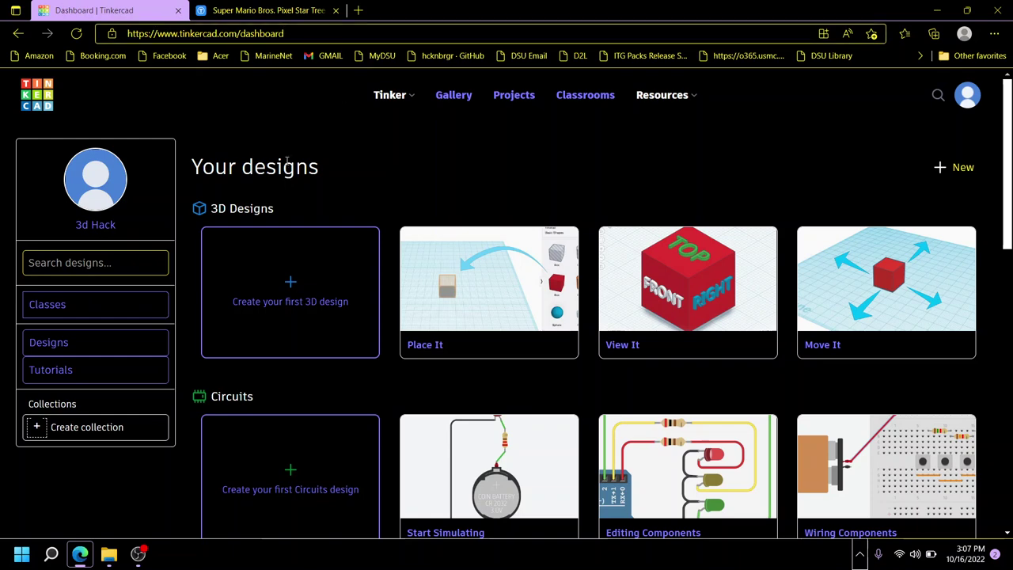
Step: Create a new blank 3D design from the Tinkercad dashboard
click(289, 301)
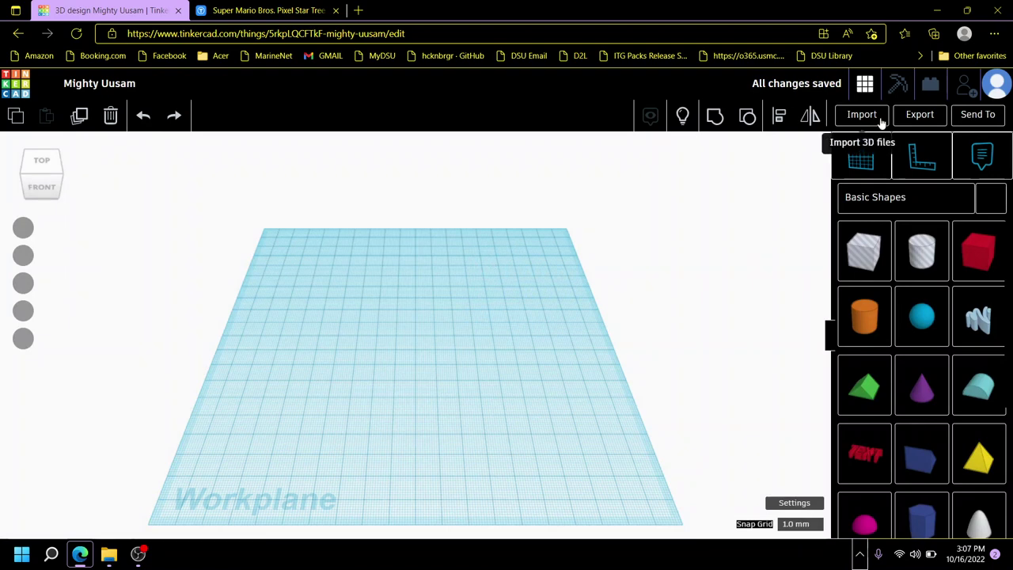
Step: Import star.stl from Downloads, scaled to 30 mm height (172.66 × 161.87 mm)
click(866, 116)
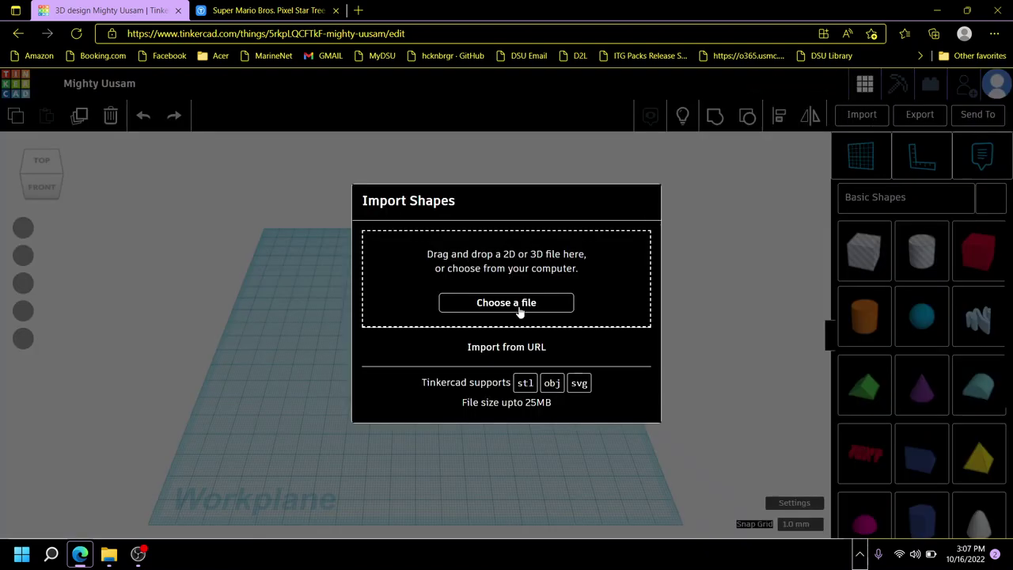
click(506, 303)
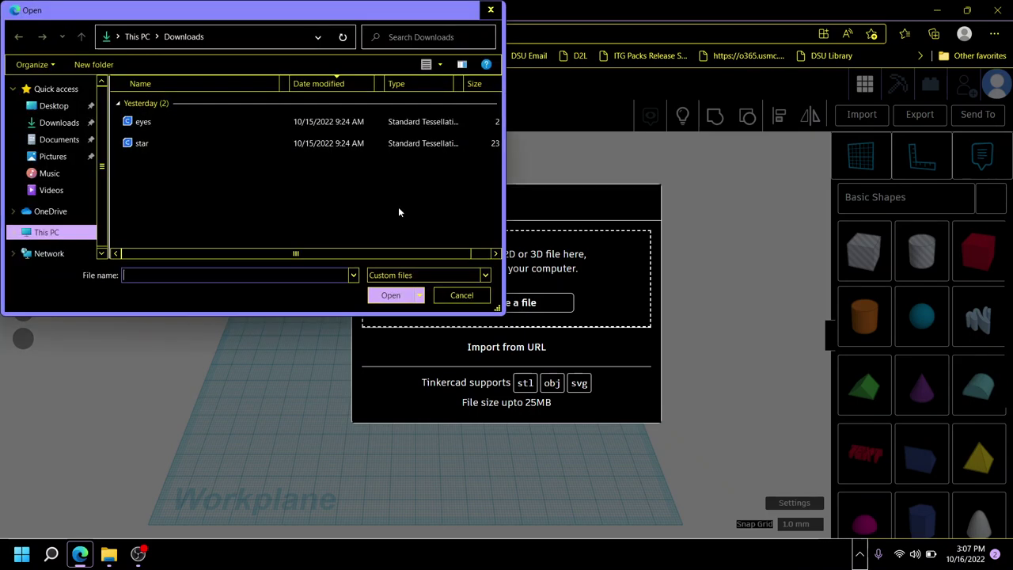
double_click(143, 145)
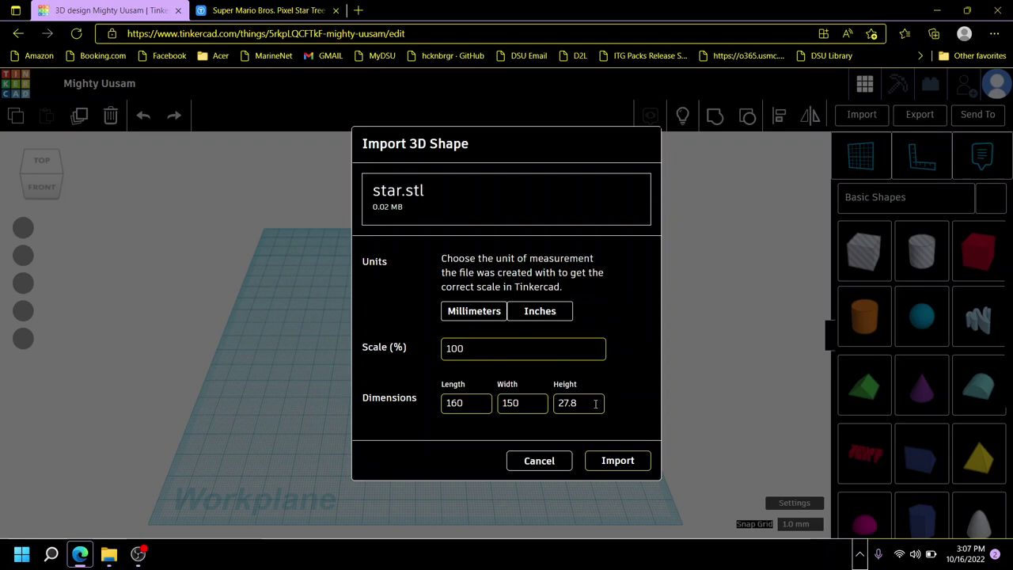
click(595, 403)
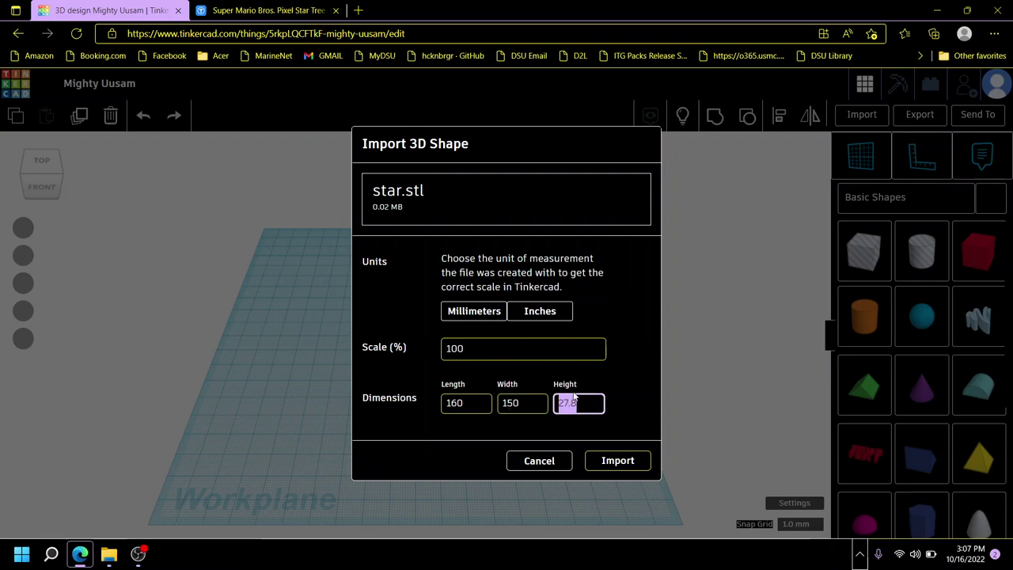
text(30)
click(605, 428)
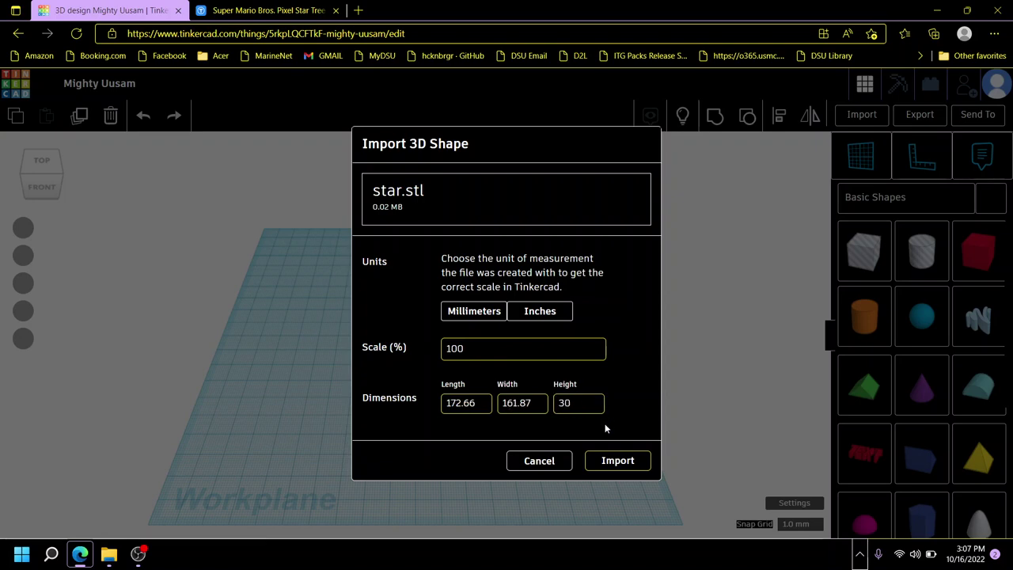
click(623, 460)
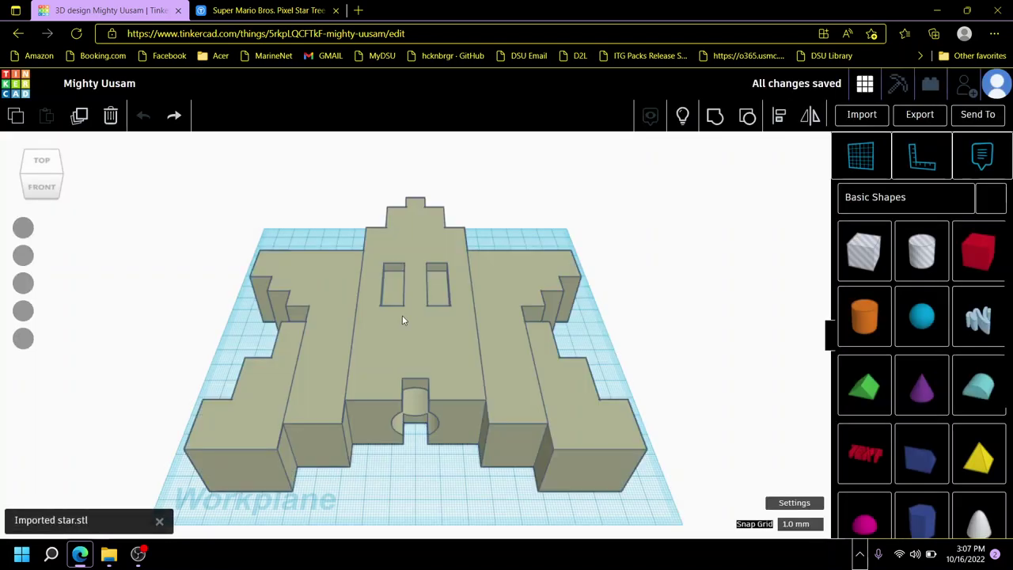
Step: Look over the imported star and drag a Box Hole over it
right_drag(421, 435, 459, 318)
click(404, 294)
right_drag(404, 294, 445, 391)
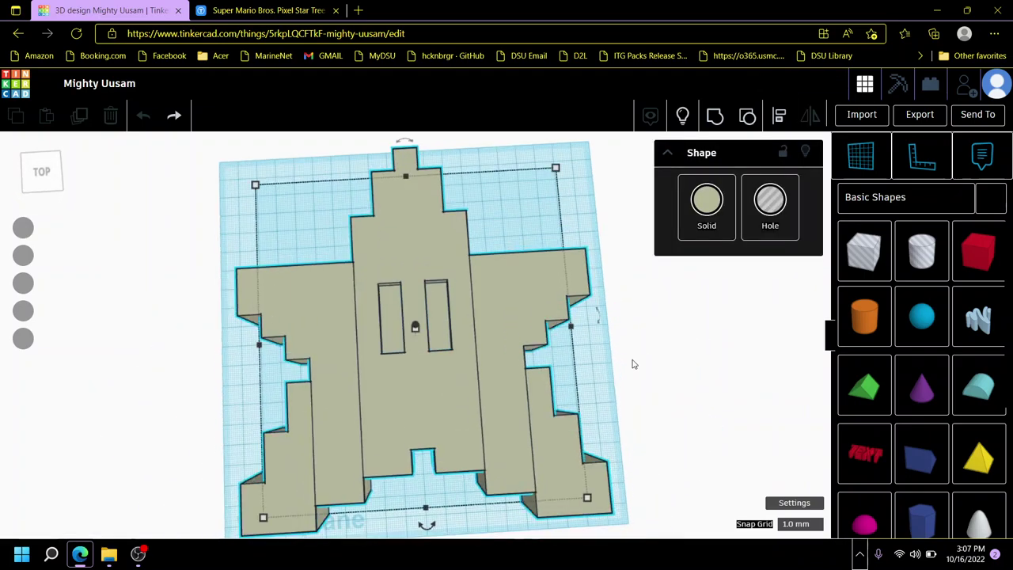
click(645, 366)
right_drag(645, 367, 633, 301)
drag(864, 252, 688, 514)
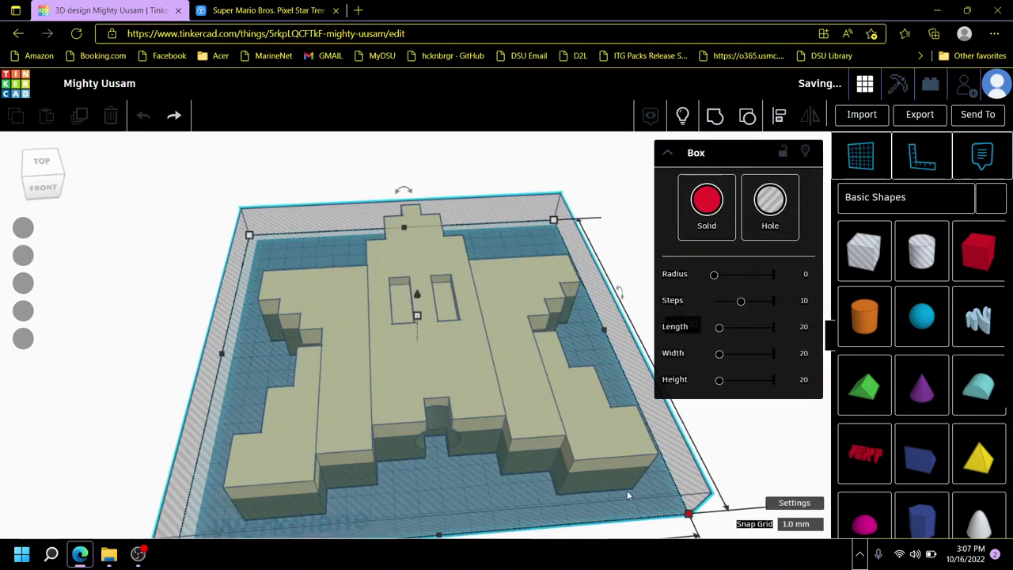
Step: Offset the box hole by 15 mm and select it together with the star
click(480, 327)
text(-15)
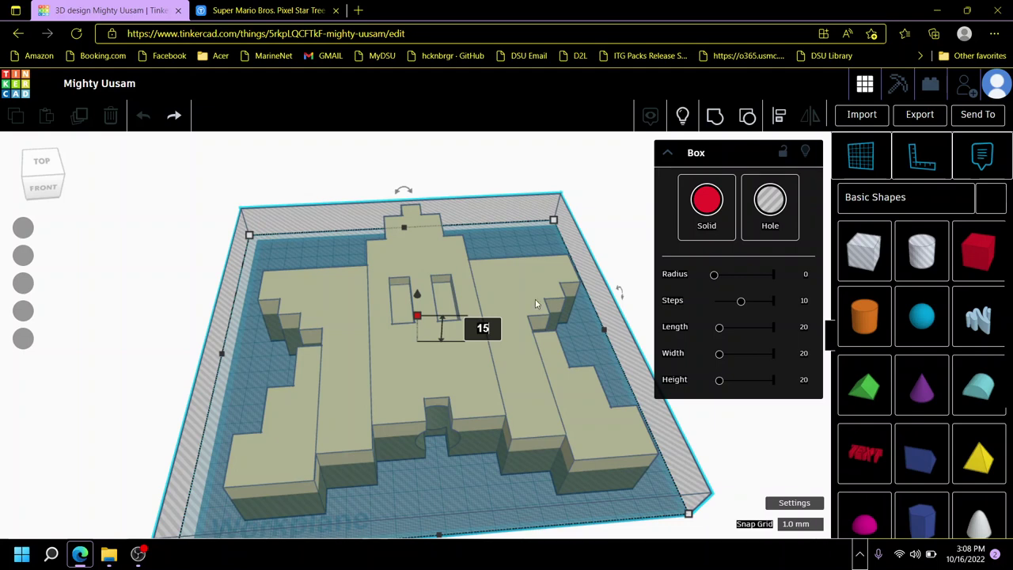
key(Return)
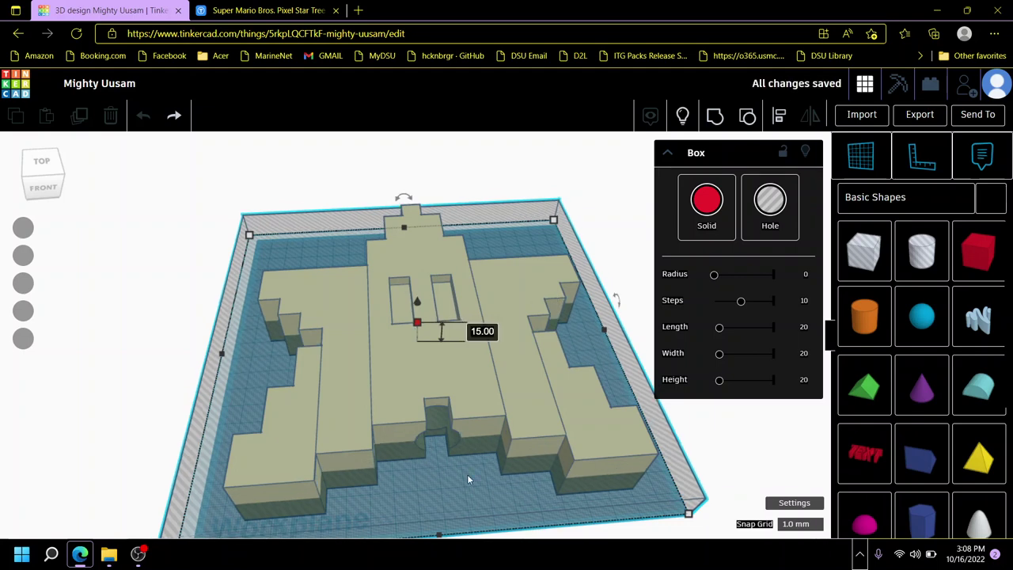
right_drag(470, 384, 356, 482)
click(357, 482)
key(ctrl+a)
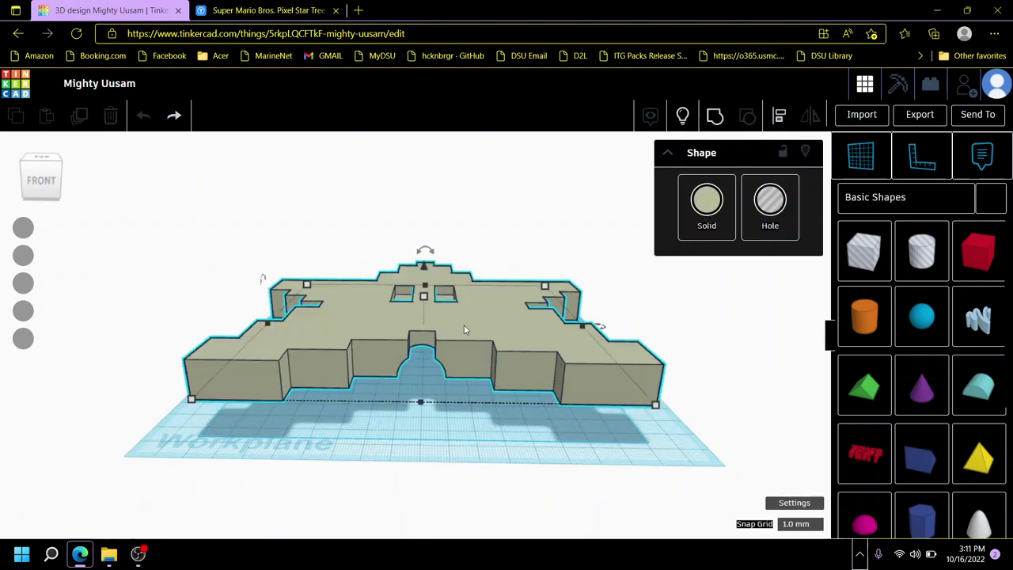
Step: Paste a copy of the cut star half and mirror it so its eyes face the other way
key(ctrl+v)
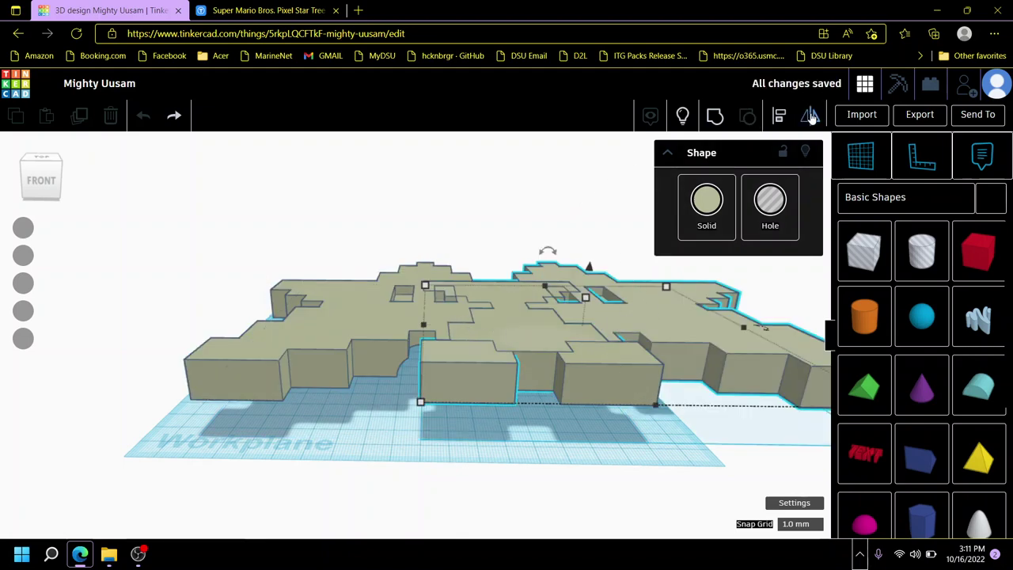
click(810, 116)
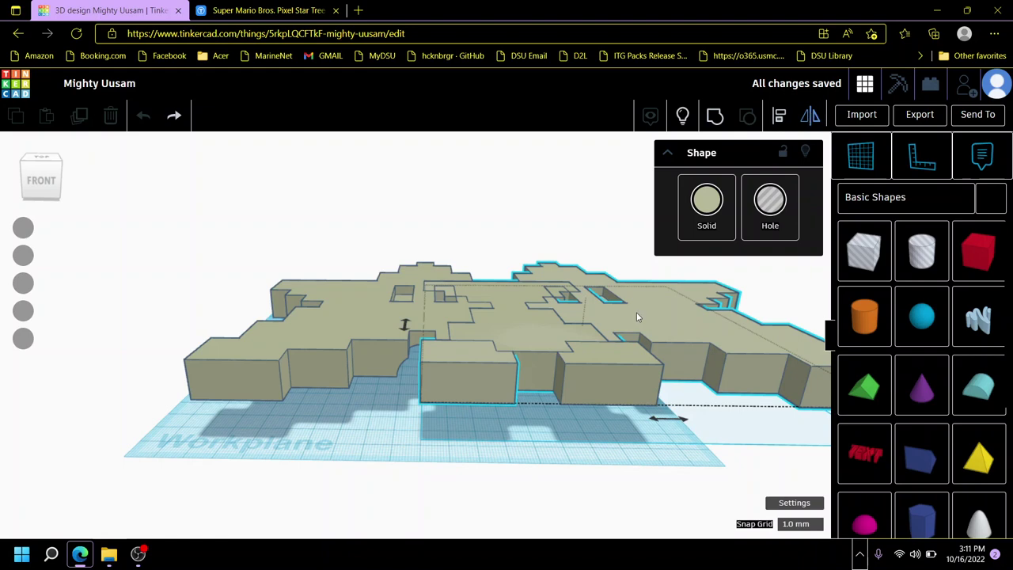
right_drag(661, 388, 571, 383)
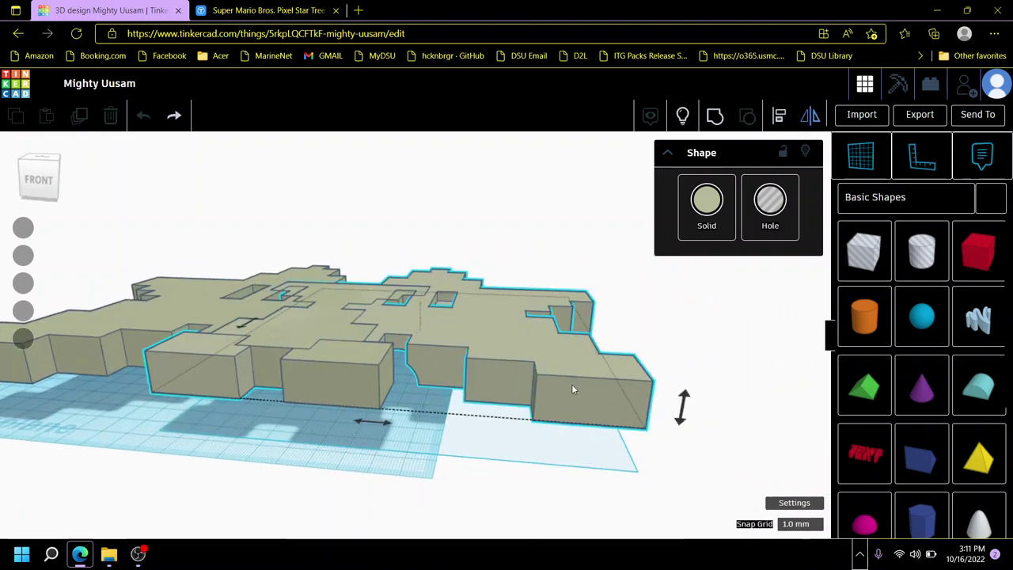
click(682, 416)
right_drag(681, 420, 474, 381)
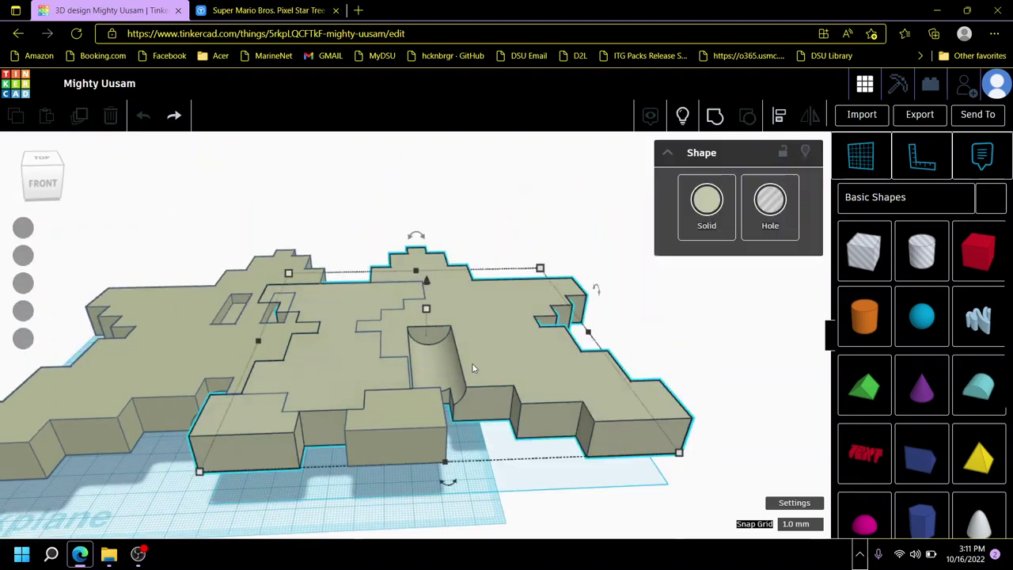
Step: Select both star halves and align them on their left edges
mouse_move(424, 236)
shift+click(291, 398)
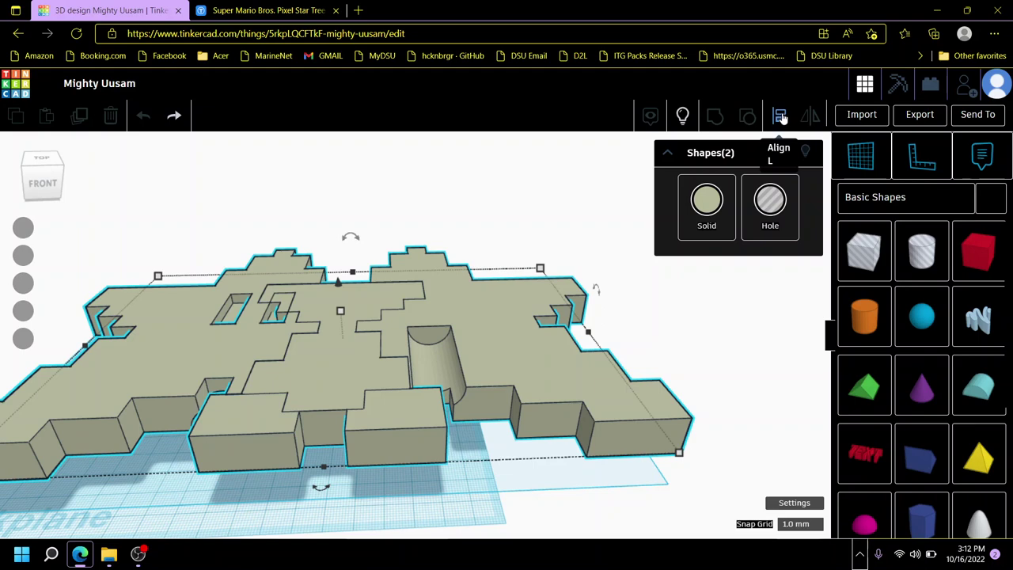
click(780, 117)
scroll(359, 328, down, 3)
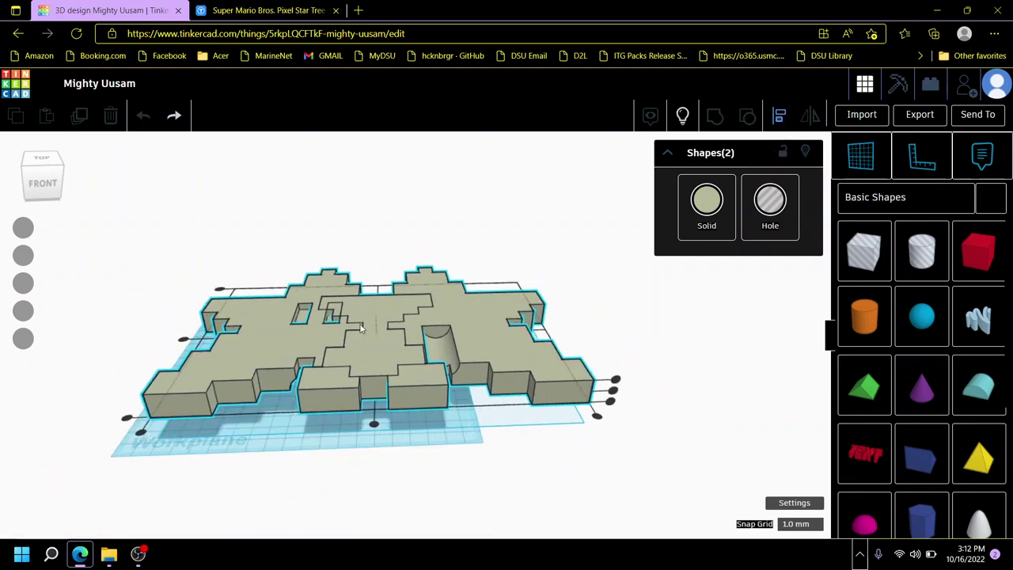
right_drag(360, 329, 205, 431)
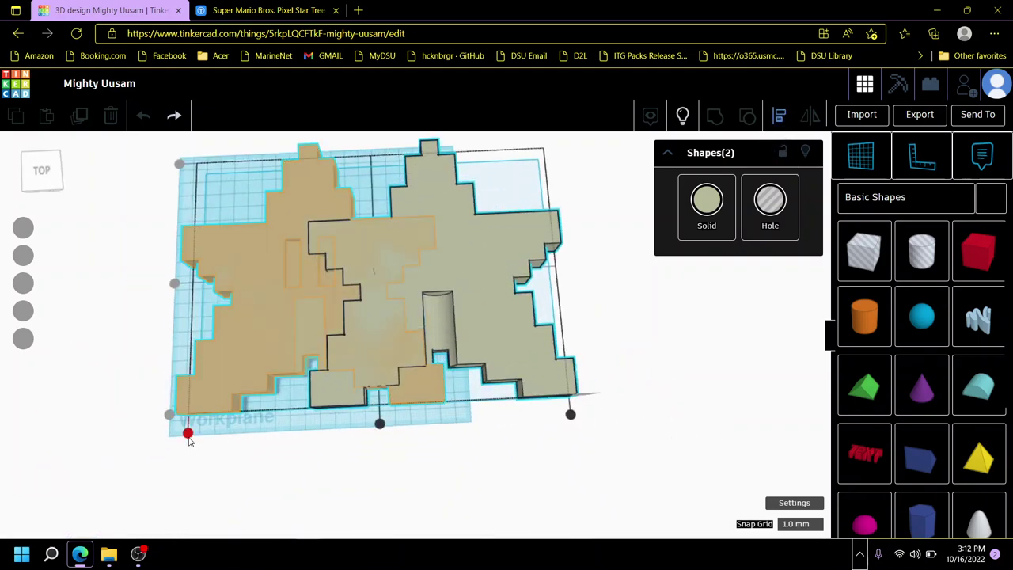
click(188, 435)
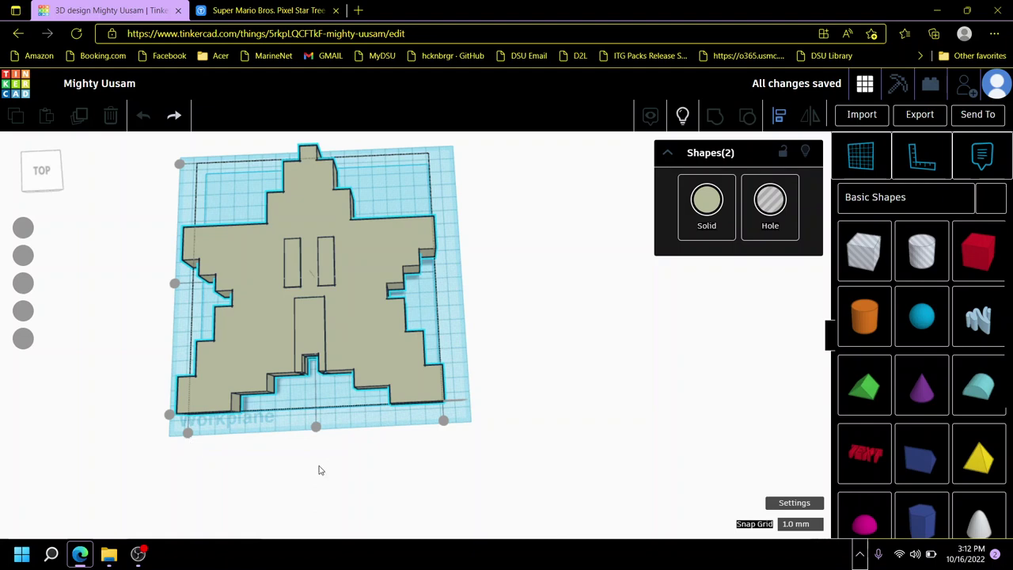
Step: Select one star half and lift it off the workplane
mouse_move(319, 471)
right_down()
mouse_move(345, 383)
mouse_move(324, 461)
right_up()
click(324, 461)
click(339, 384)
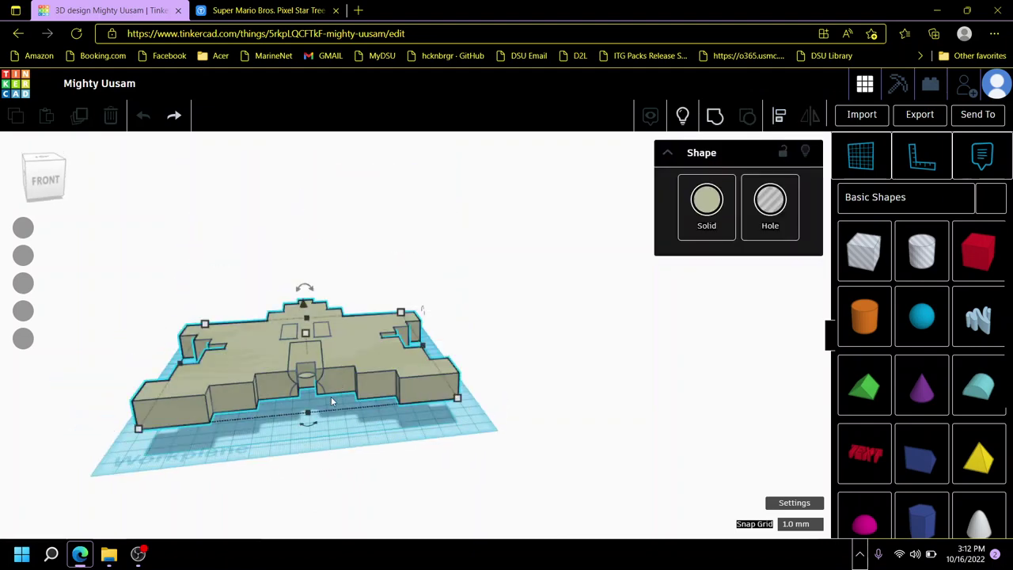
drag(304, 307, 312, 326)
Step: Zoom in and select the raised star half with the arched hole
scroll(327, 469, up, 2)
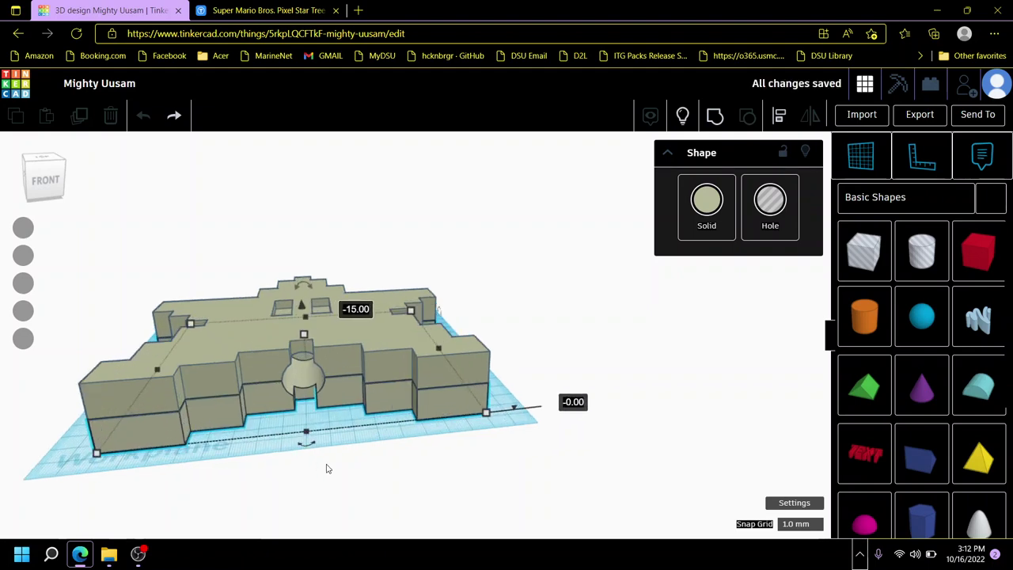
scroll(322, 451, up, 8)
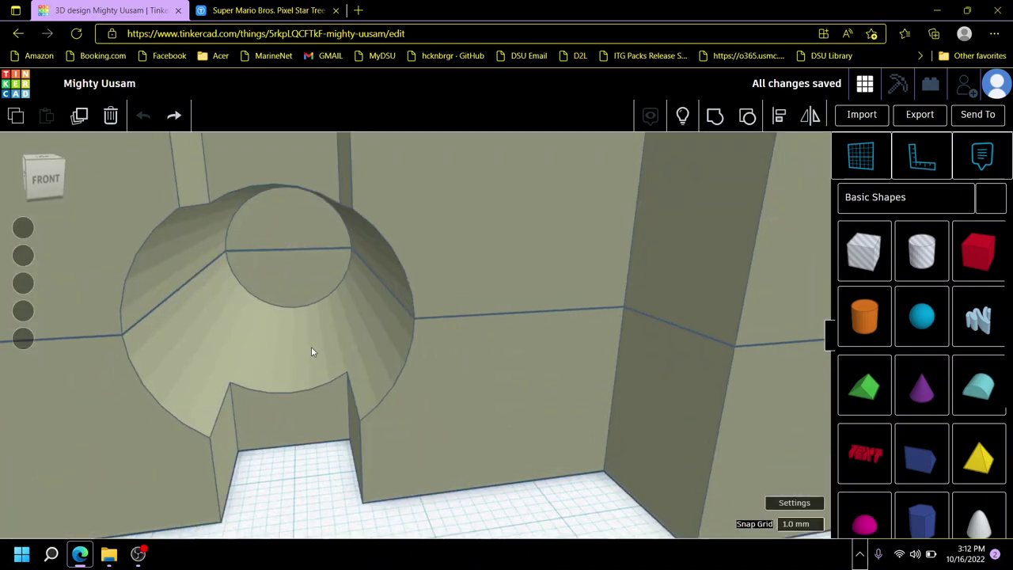
scroll(311, 351, up, 2)
right_drag(321, 346, 411, 306)
click(470, 242)
scroll(443, 294, up, 2)
scroll(377, 328, down, 2)
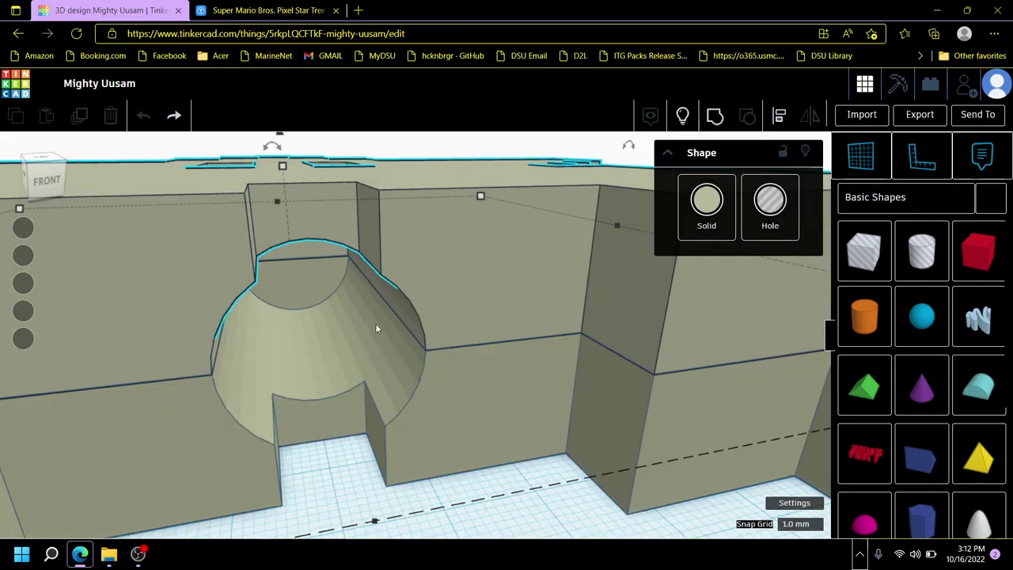
scroll(377, 328, down, 5)
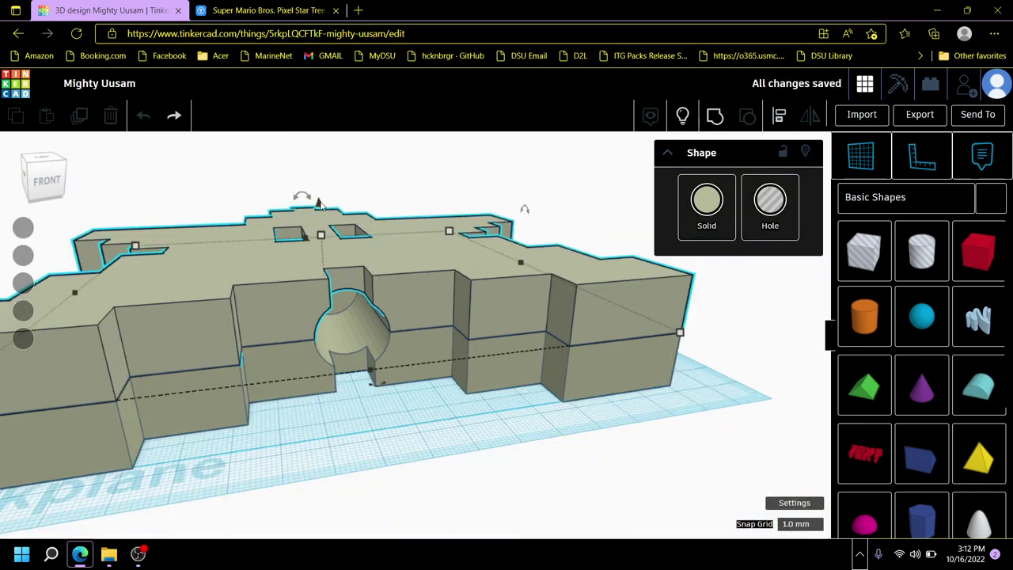
Step: Rotate the selected half by -0.01 degrees
drag(319, 204, 319, 206)
click(365, 214)
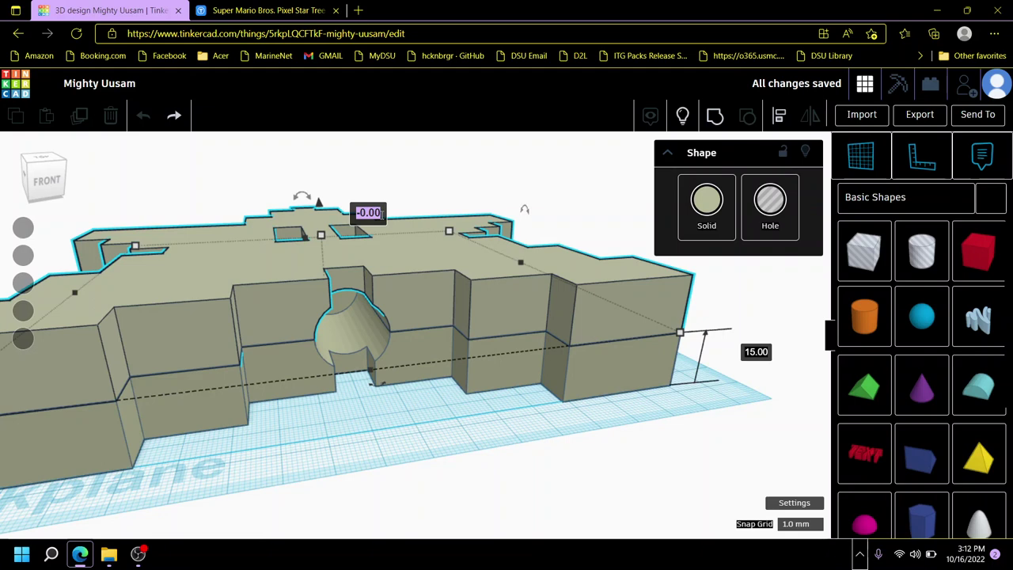
click(381, 212)
text(1)
key(Return)
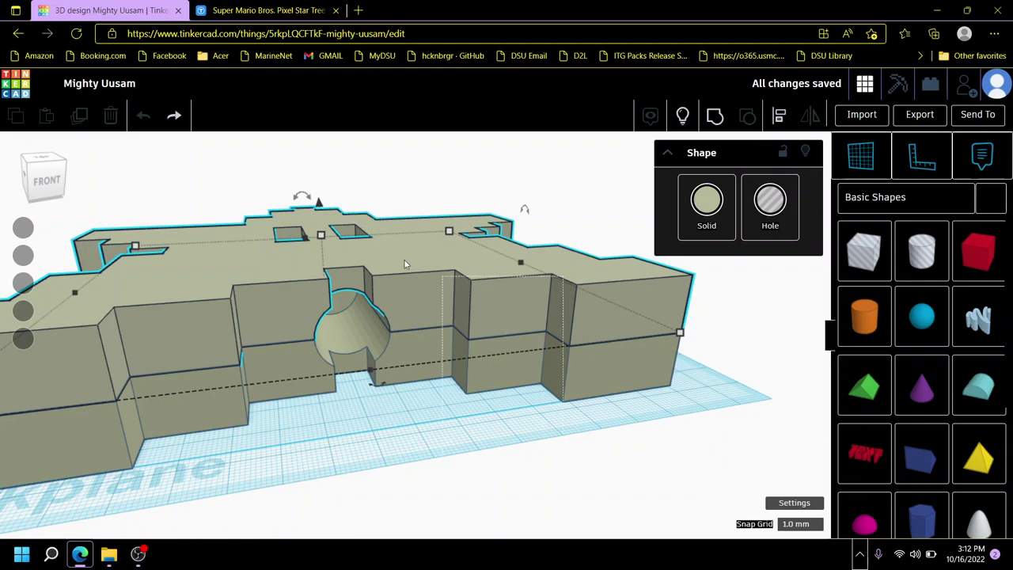
Step: Group the two stacked halves, then orbit to inspect the solid star's top and underside
shift+click(299, 227)
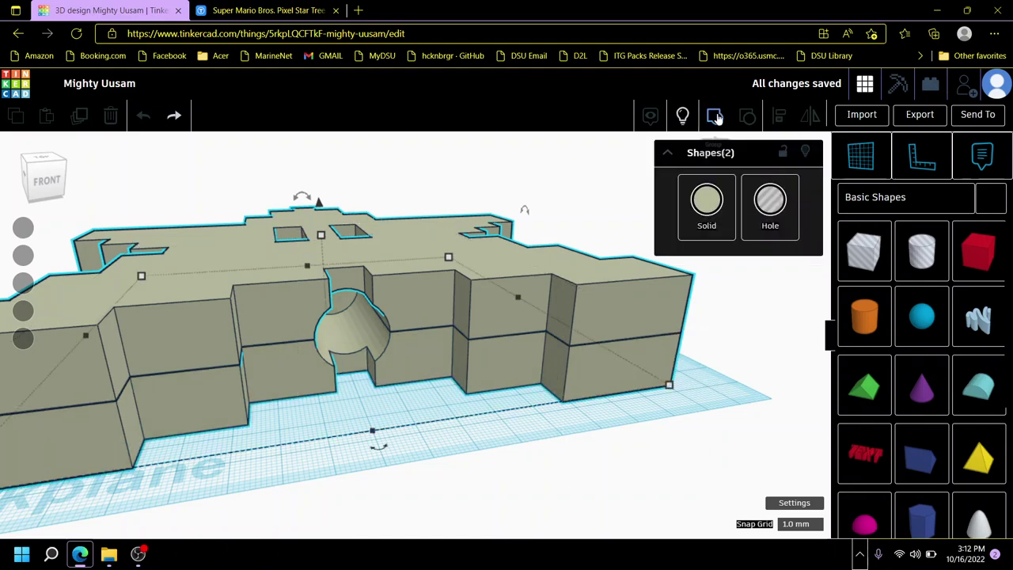
click(715, 116)
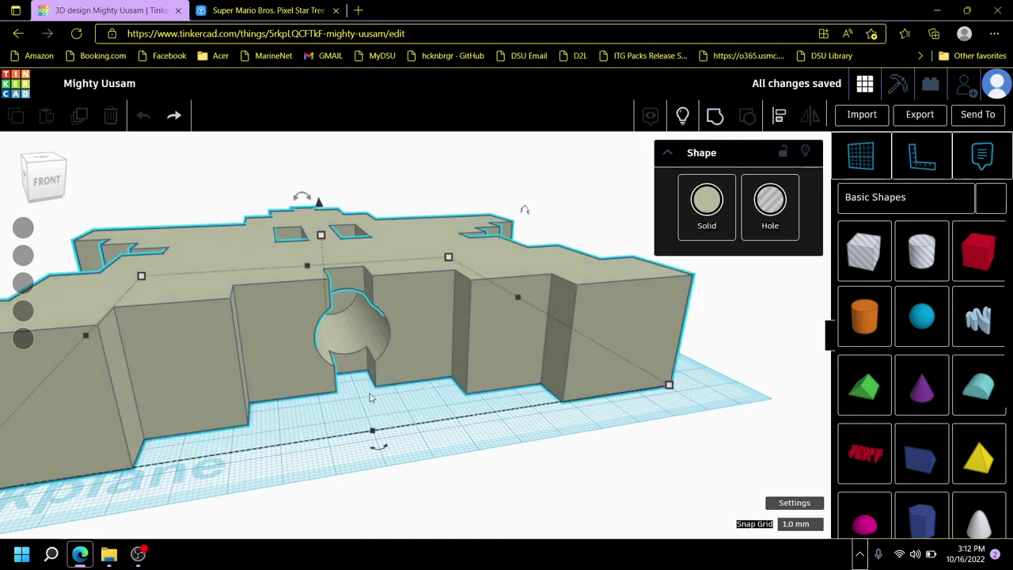
click(353, 527)
scroll(391, 346, up, 10)
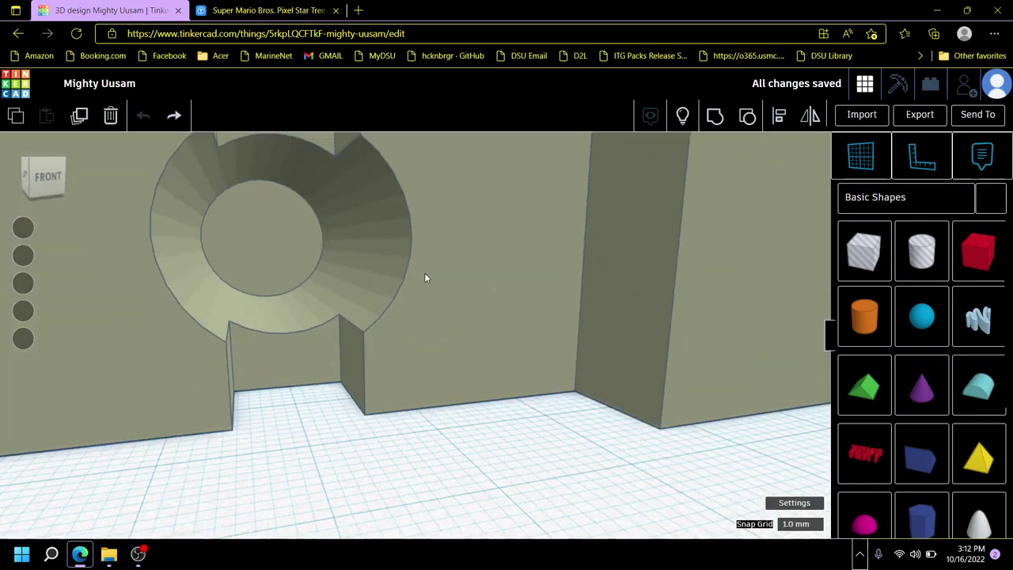
right_drag(452, 286, 411, 356)
scroll(412, 356, up, 2)
scroll(412, 356, down, 10)
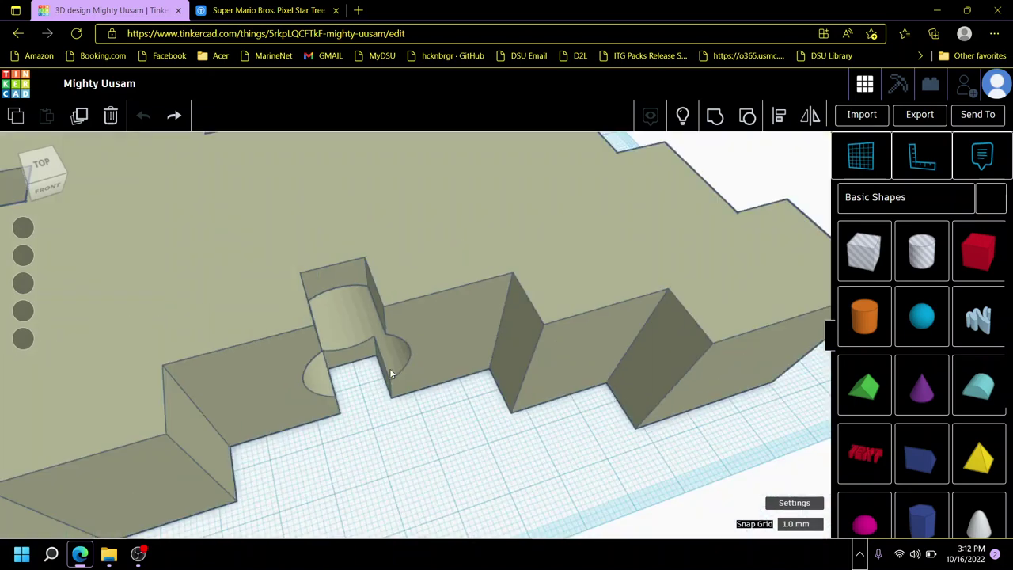
right_drag(235, 326, 387, 198)
Step: Select the star, rename the design 'Mario Star', and bring up the Export options
click(384, 207)
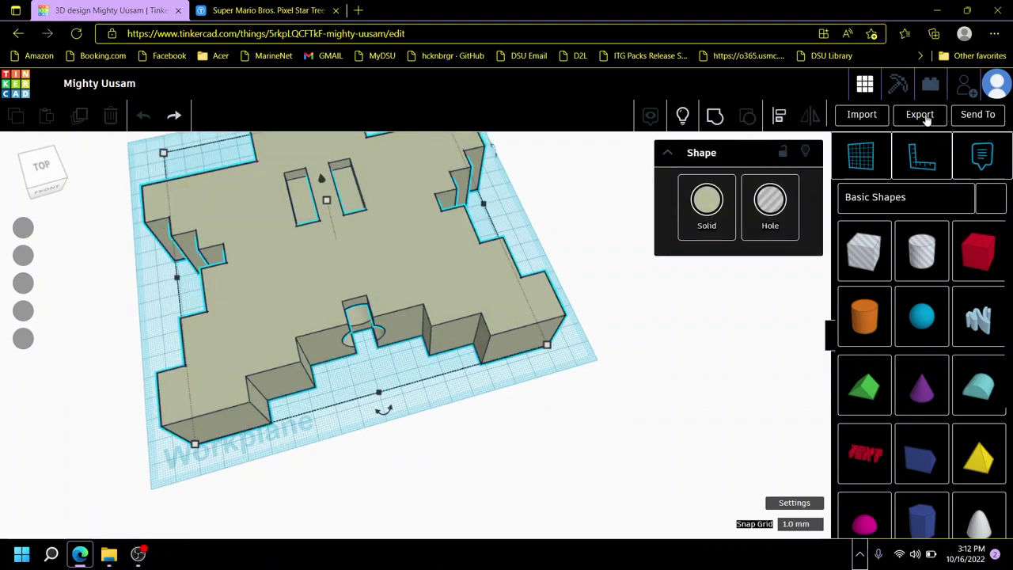
click(124, 85)
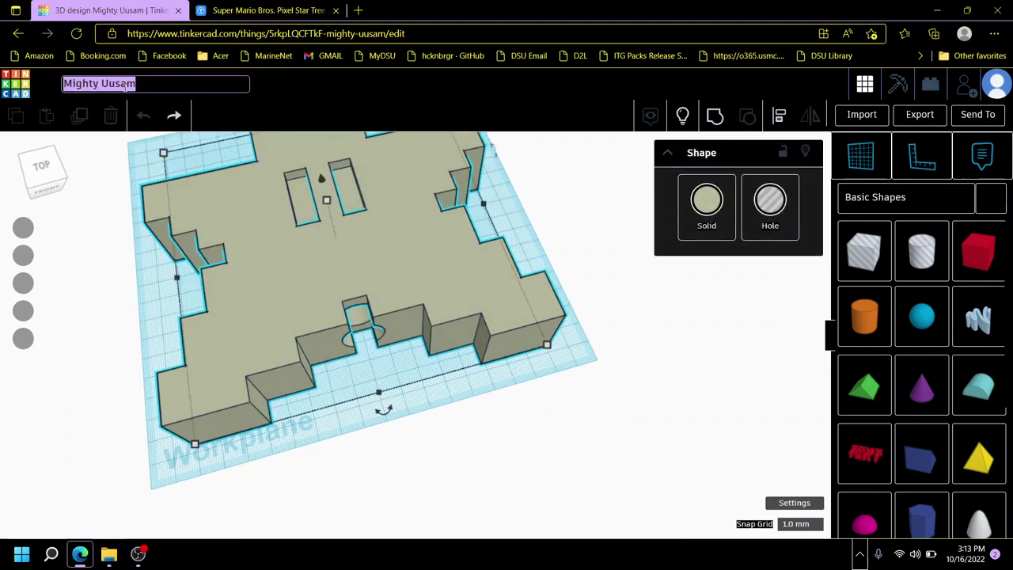
text(Mario Star)
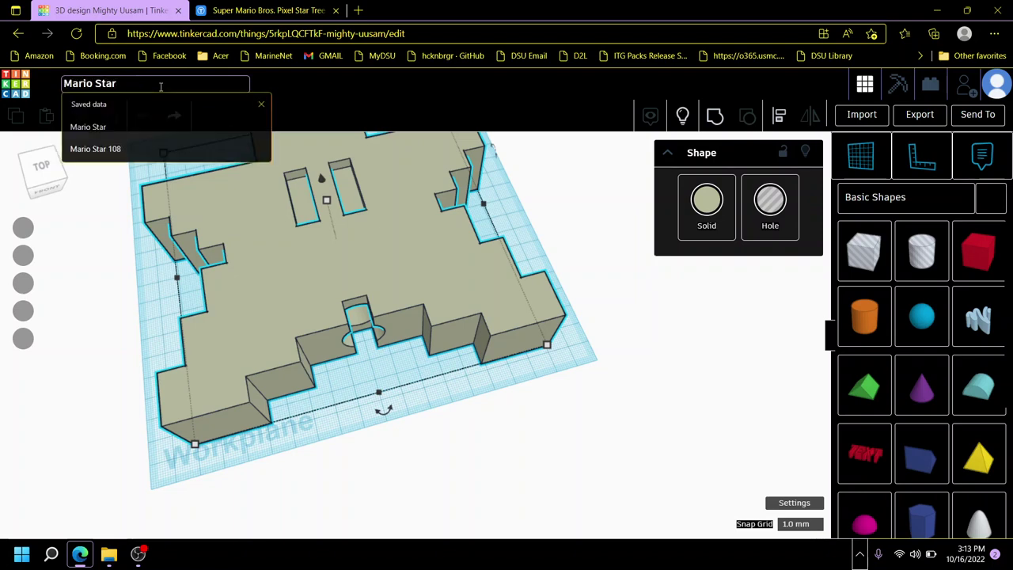
key(Return)
click(920, 115)
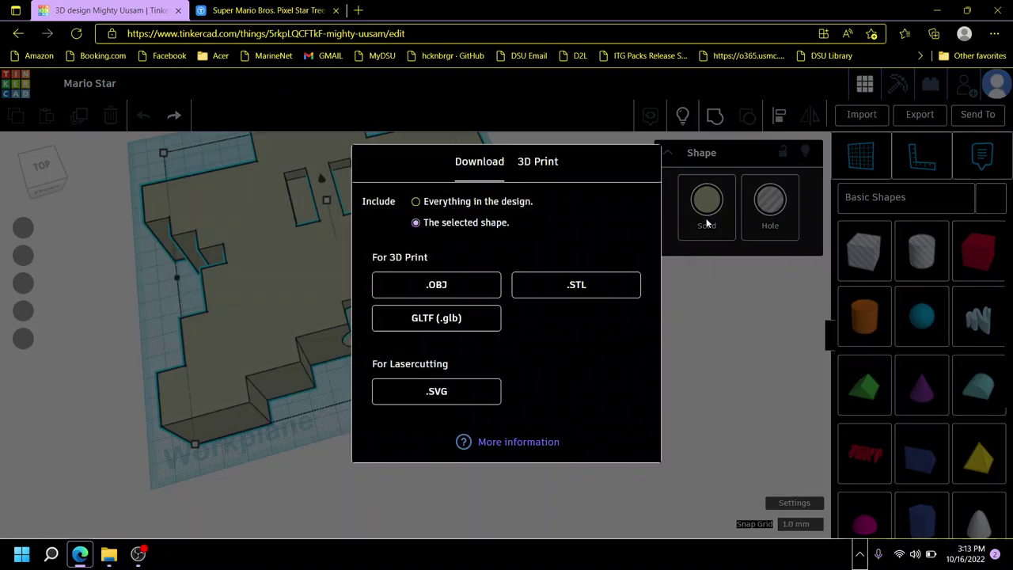
Step: Download the star as .STL, check its 118.72% scale in Cura, and slice it
click(583, 295)
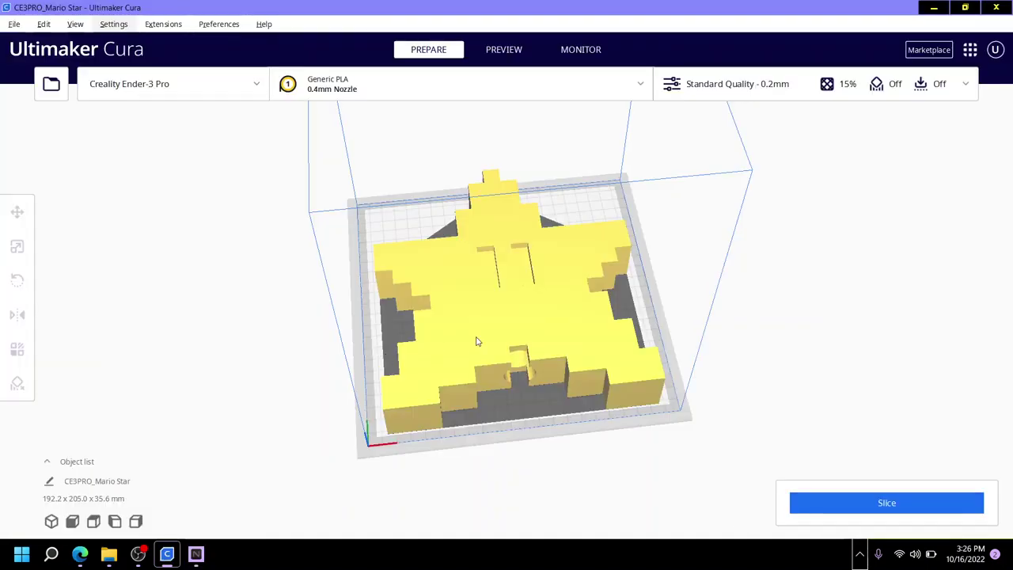
click(479, 341)
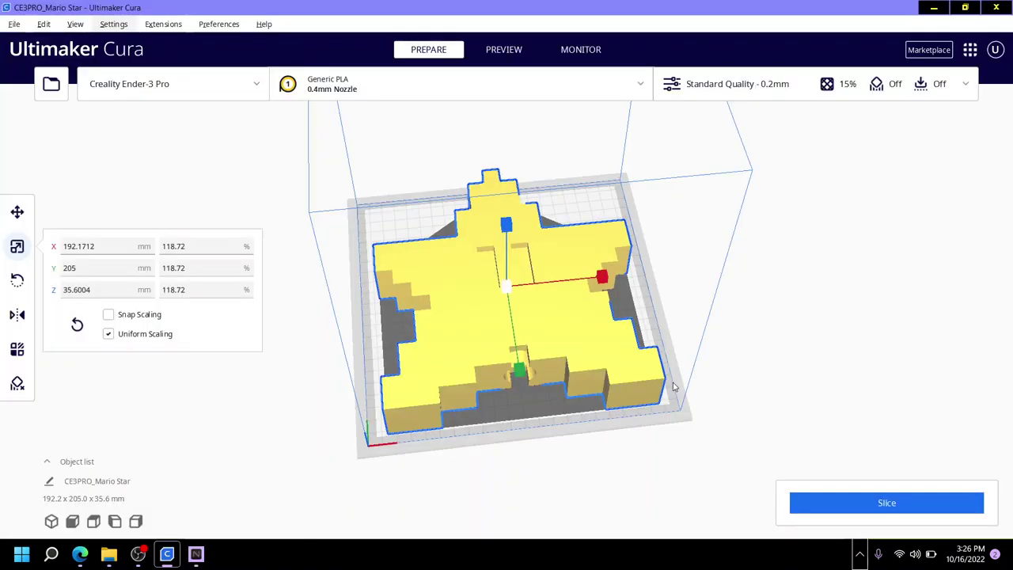
double_click(113, 290)
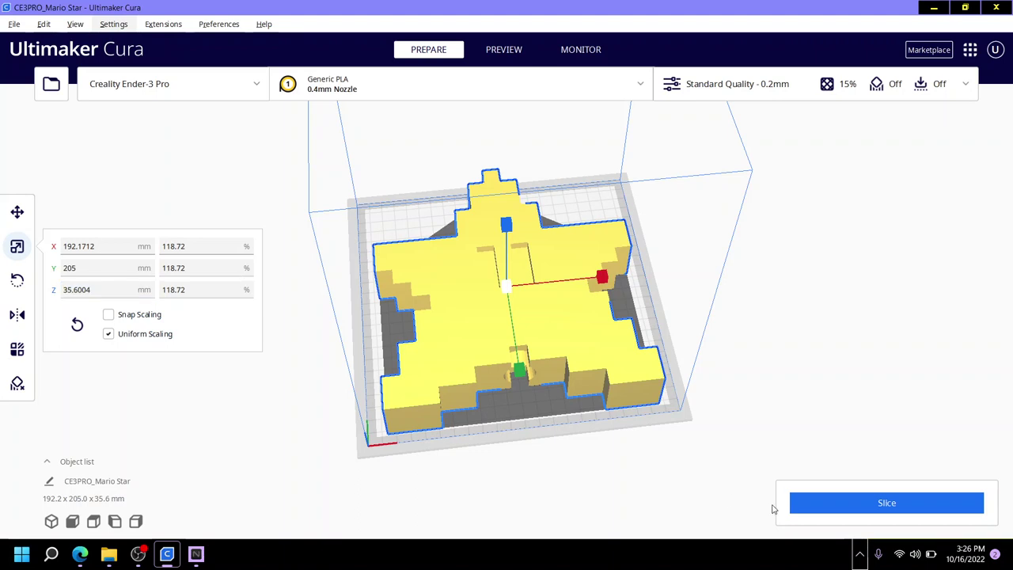
click(847, 509)
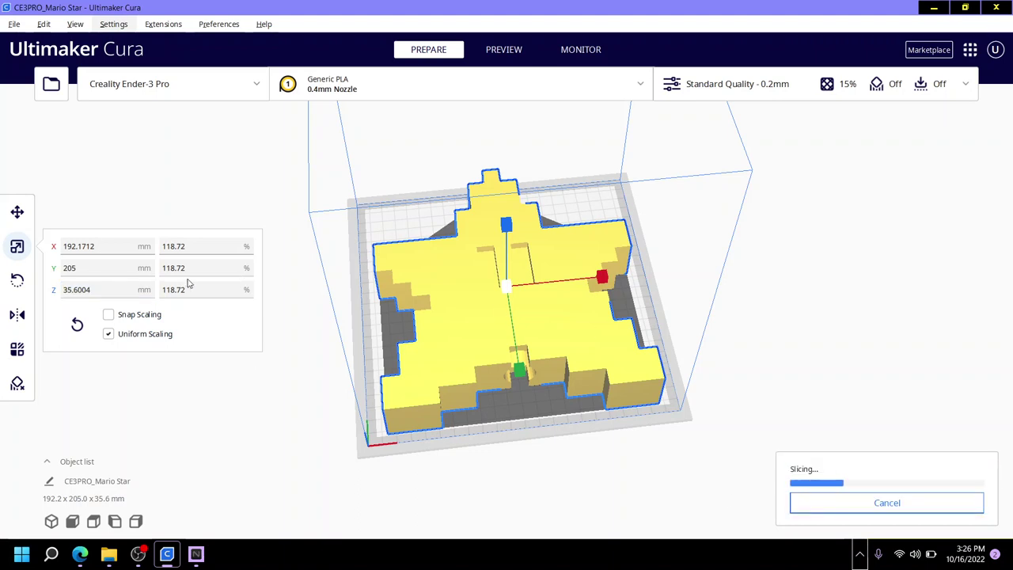